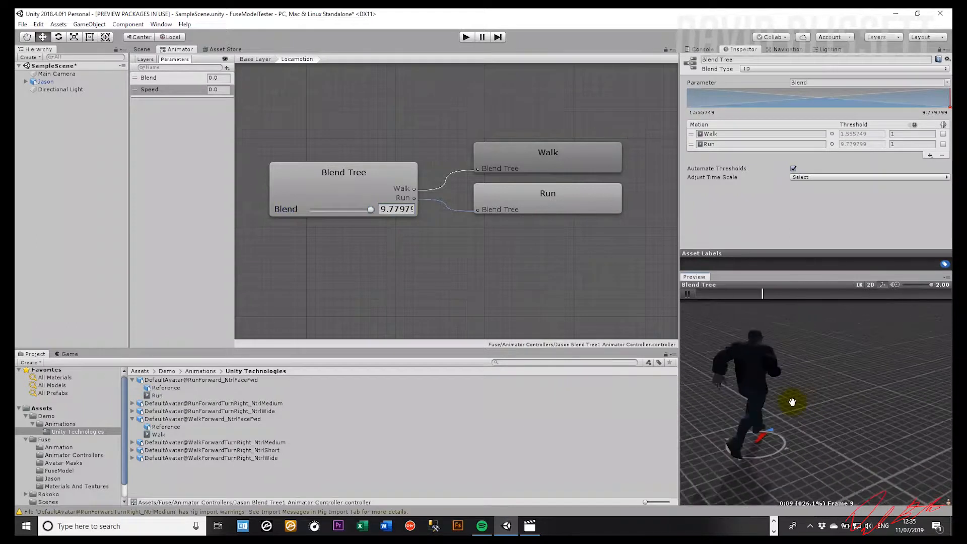
- Frame the character from the front in the preview and lower the blend tree's Blend value to 1.6 to show the walk
scroll(823, 397, "down", 3)
left_click_drag(821, 398, 786, 401, "alt")
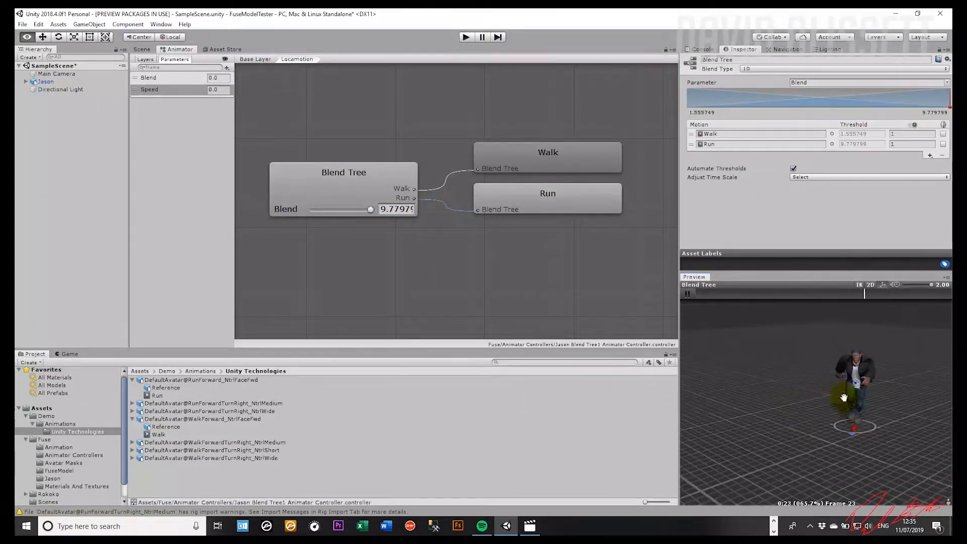
middle_click_drag(842, 397, 806, 383)
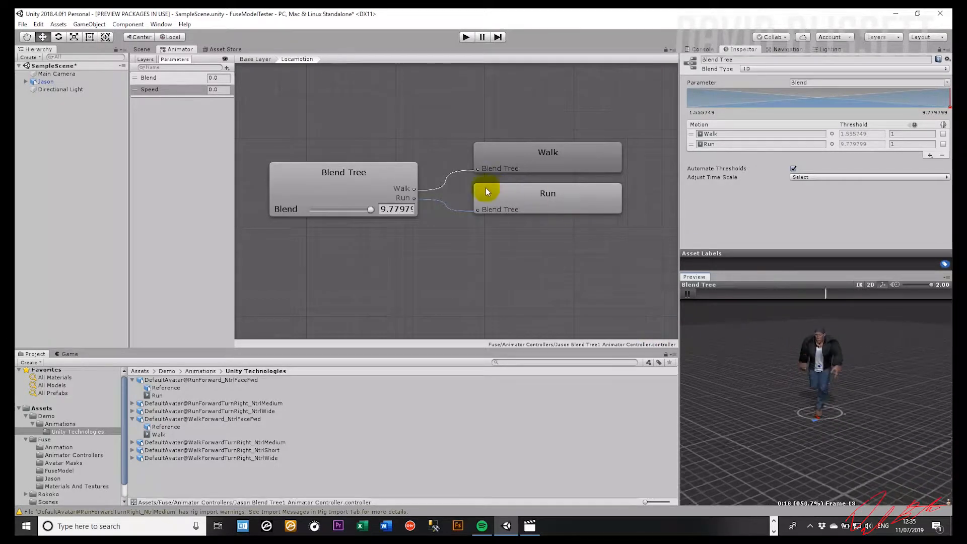
left_click_drag(363, 209, 312, 210)
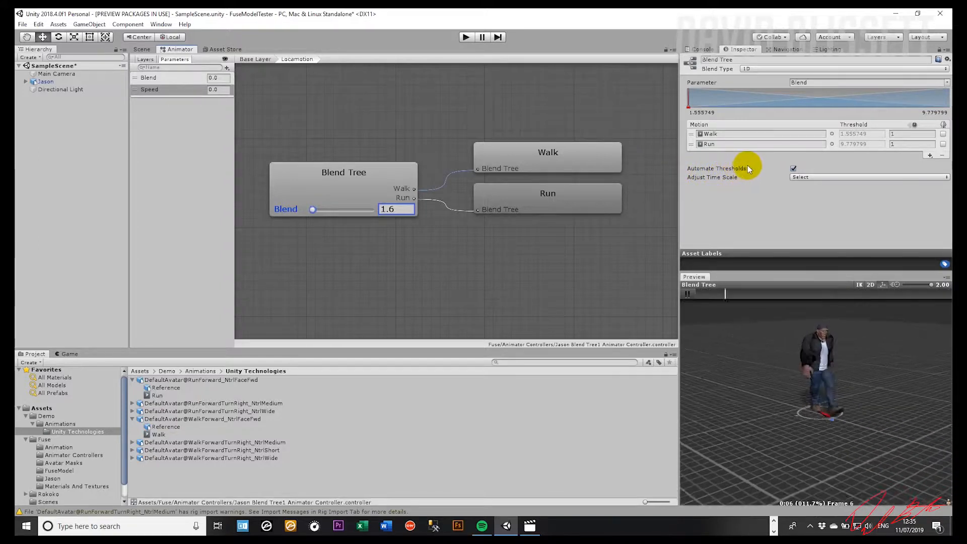
- Disable Automate Thresholds for the blend tree and compute the motion thresholds from Speed
left_click(794, 171)
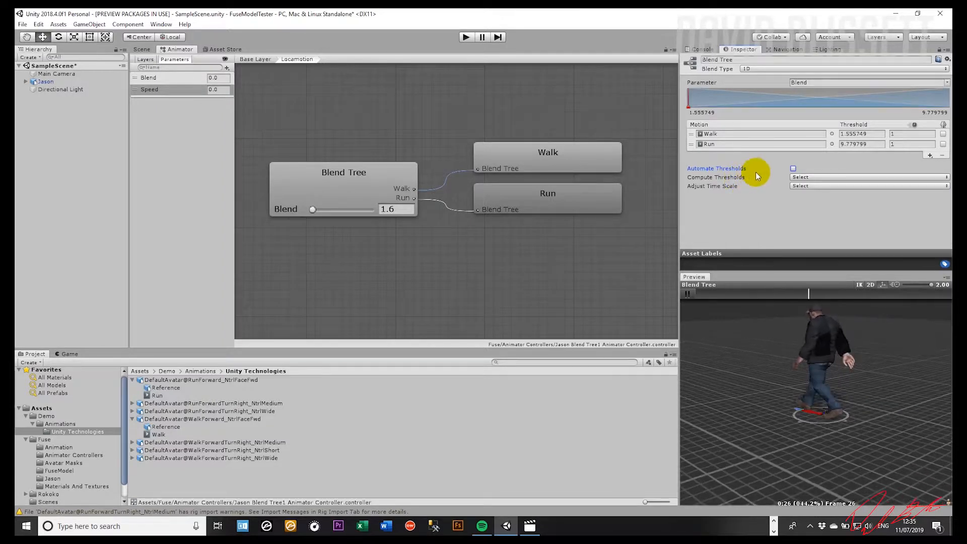
left_click(808, 177)
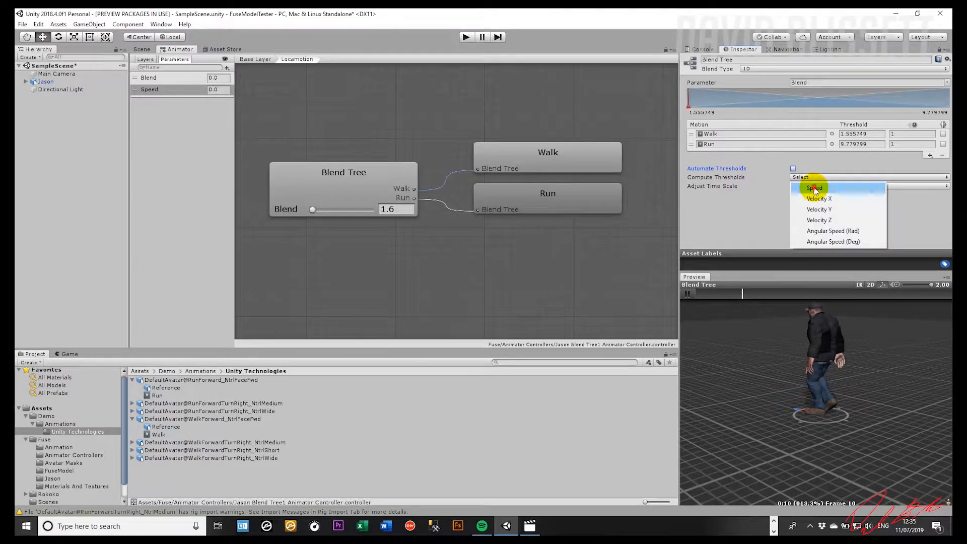
left_click(814, 187)
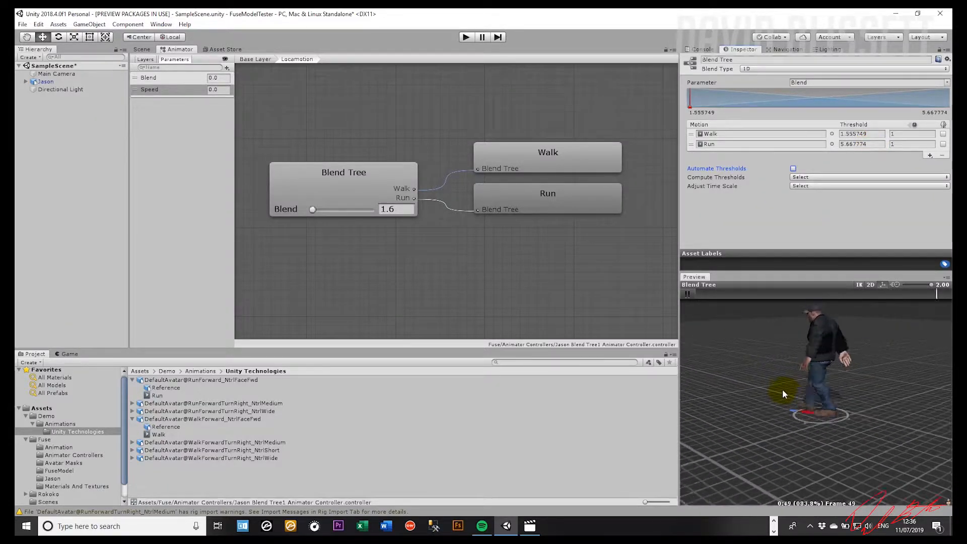
left_click_drag(779, 422, 950, 395)
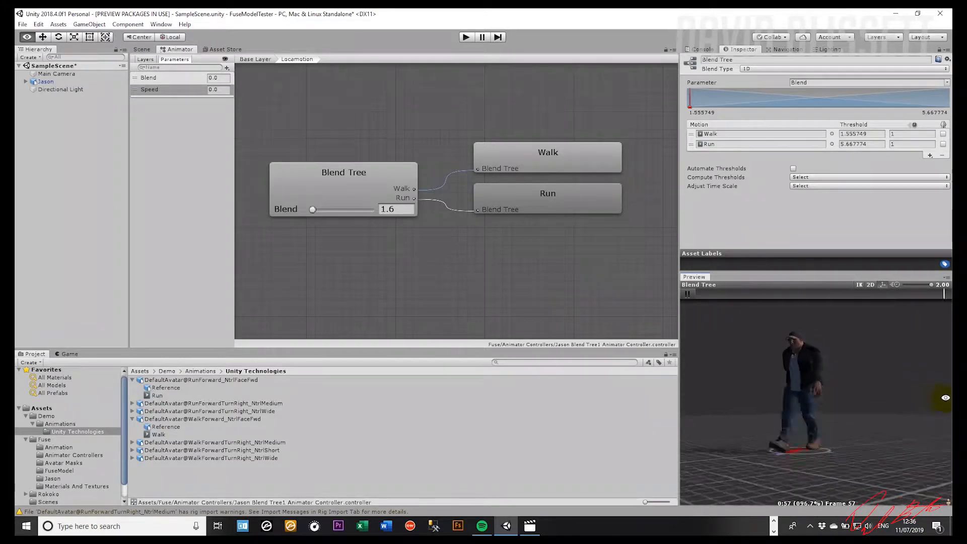
- Browse the Fuse Animation folder to the Zombie Walk (1) clip inside the xbot@Zombie Walk (1) asset
left_click(66, 448)
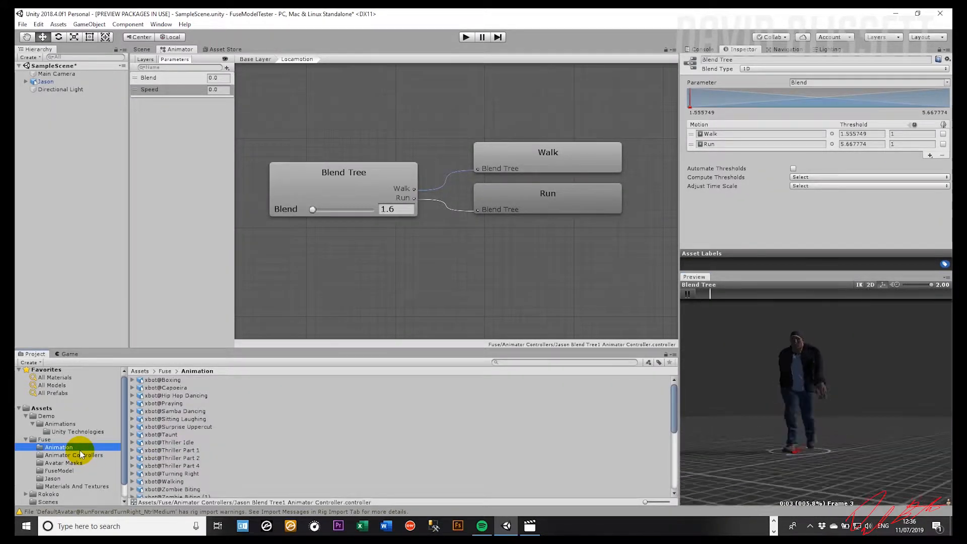
scroll(175, 466, "down", 2)
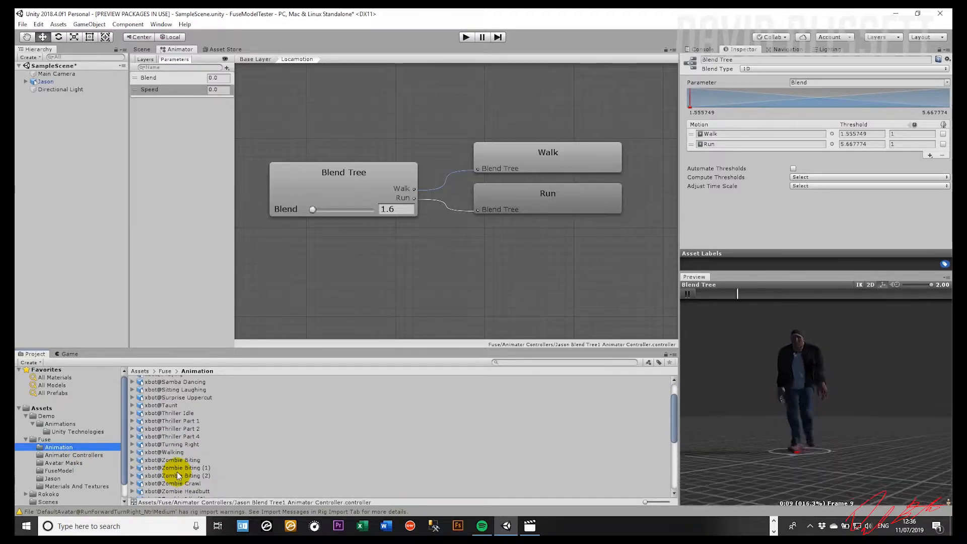
scroll(177, 471, "down", 8)
scroll(177, 470, "down", 1)
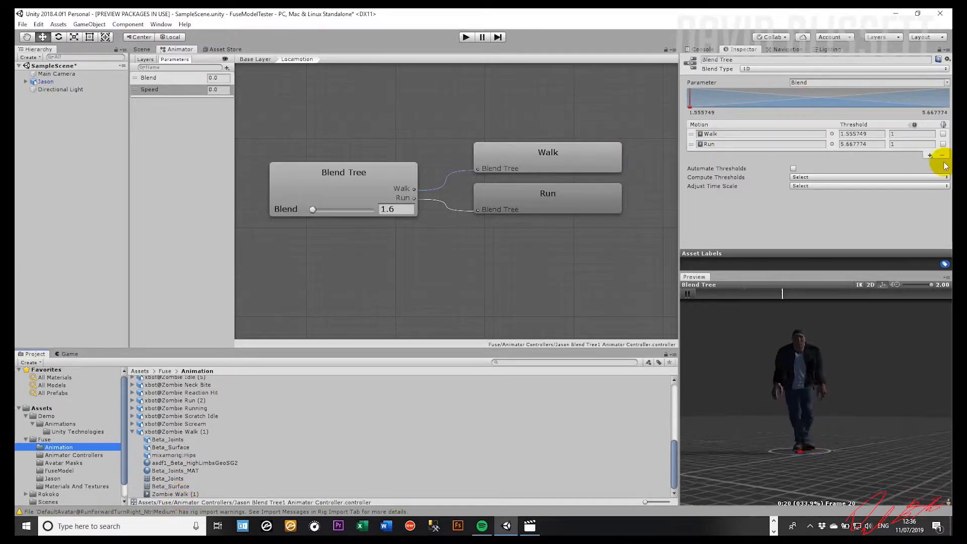
- Add a motion field above Walk in the blend tree's motion list and assign the Zombie Walk (1) clip to it
left_click(930, 155)
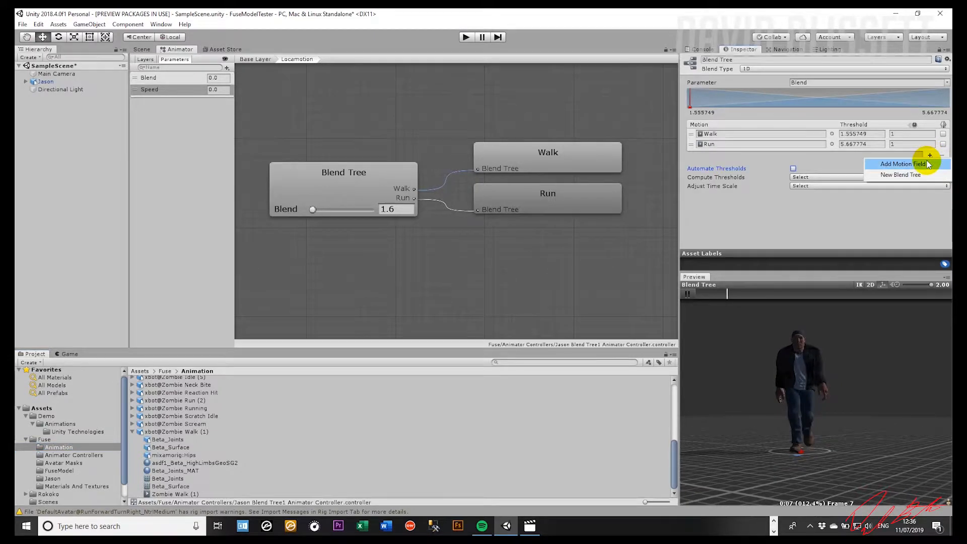
left_click(928, 165)
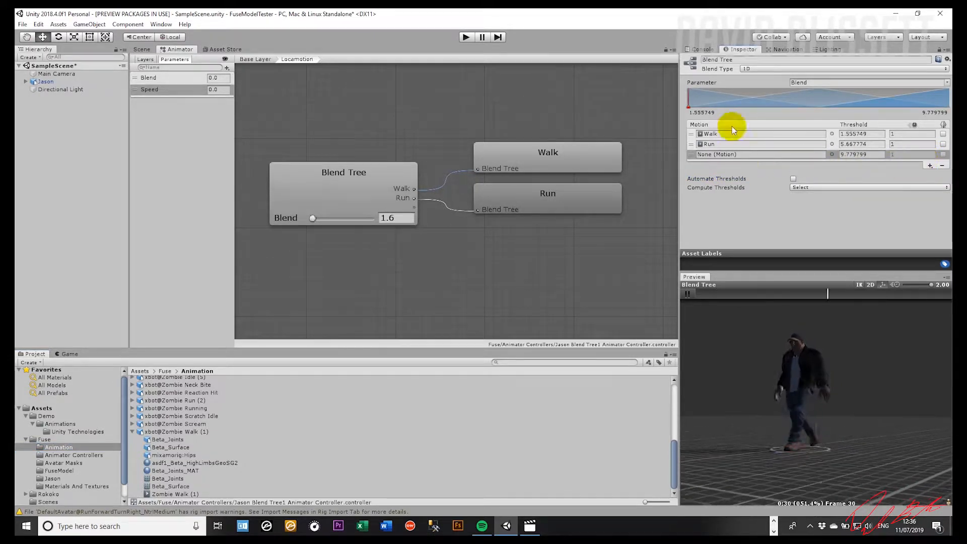
left_click_drag(692, 155, 690, 132)
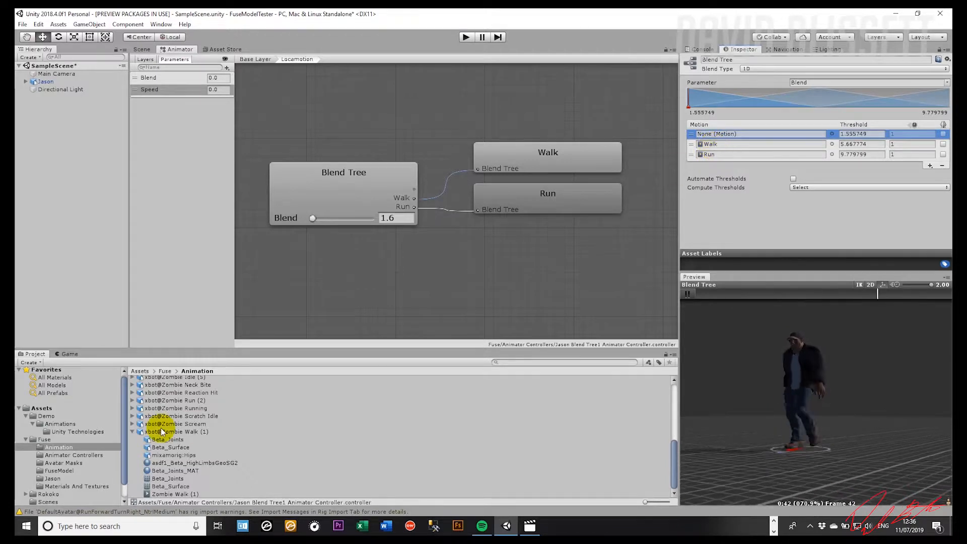
left_click(177, 495)
left_click_drag(179, 493, 704, 135)
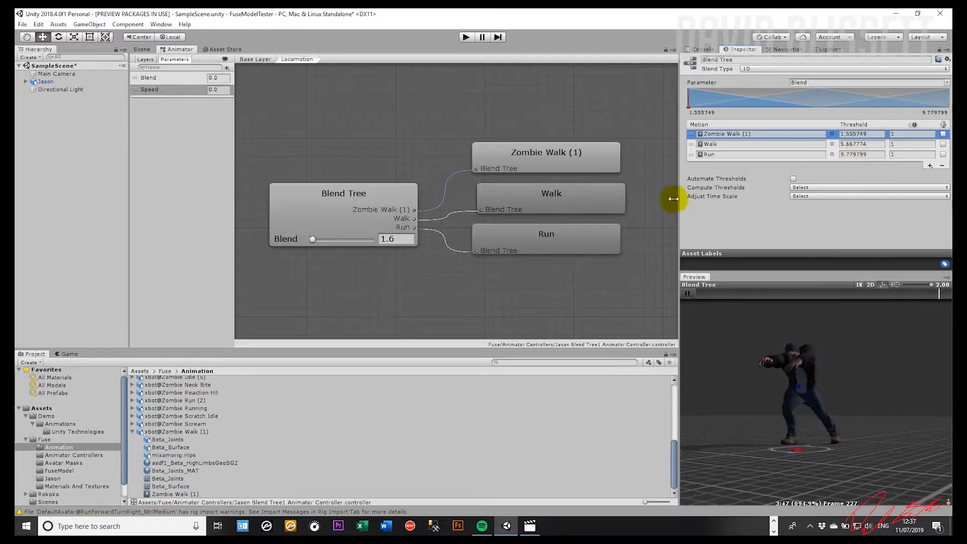
- Preview the blend from Zombie Walk (1) through Walk at about 5.9 up to the maximum Run value
scroll(315, 251, "down", 1)
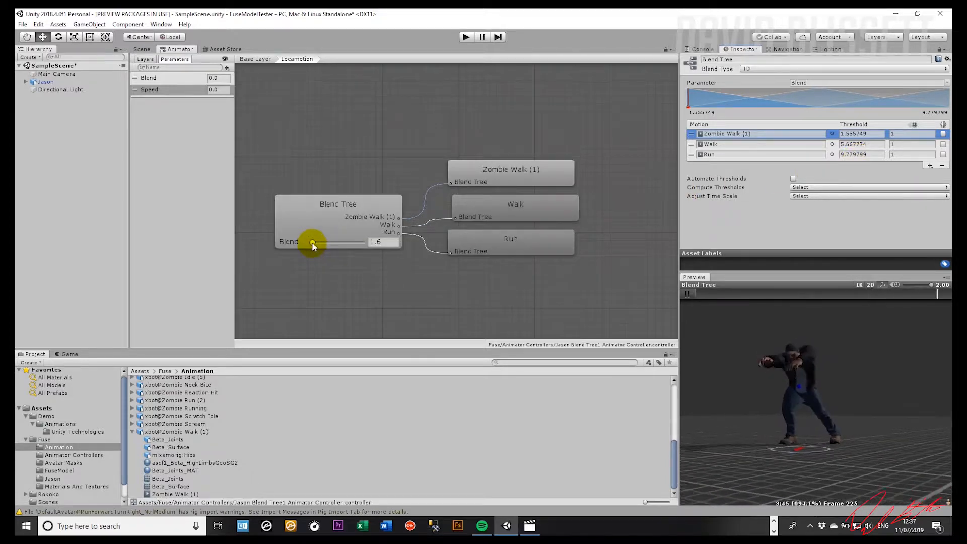
left_click_drag(313, 244, 338, 245)
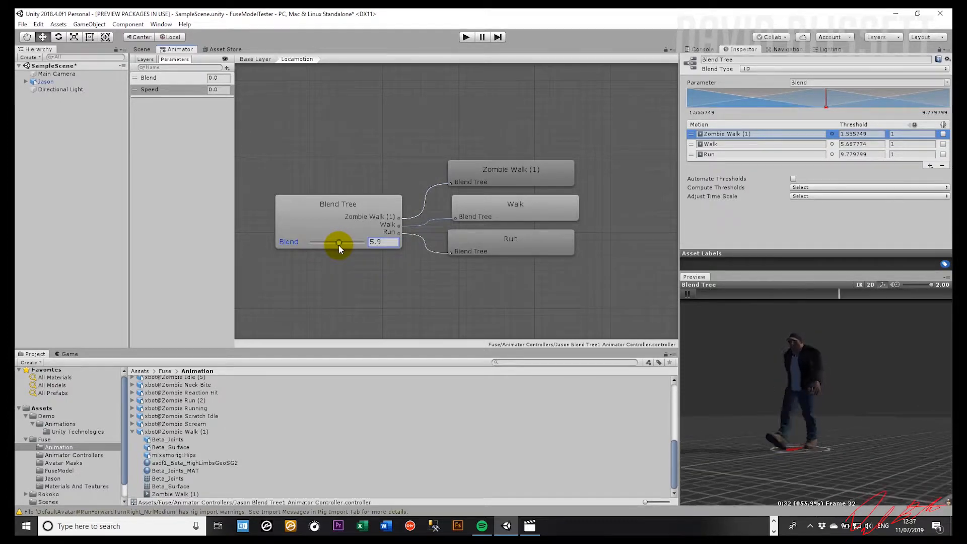
left_click_drag(340, 247, 382, 252)
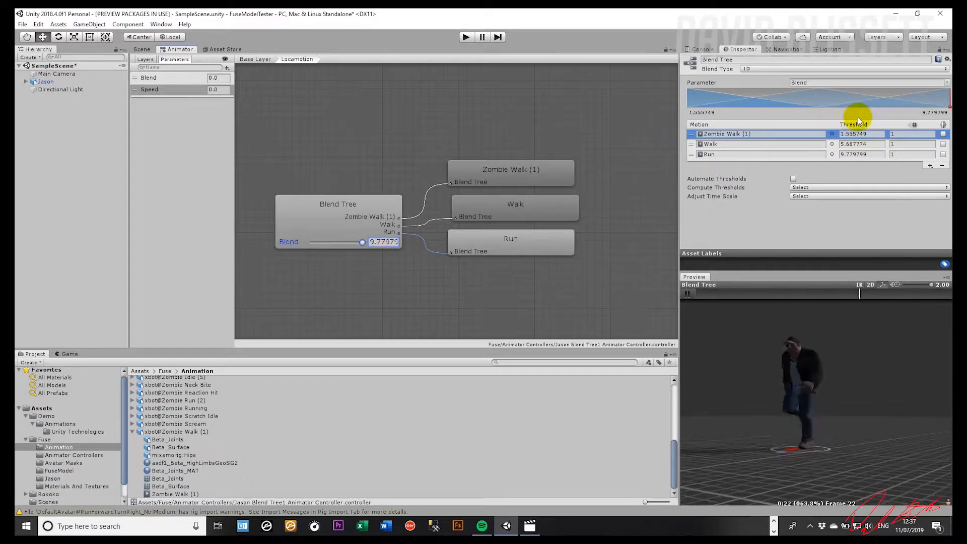
- Set the Run motion's threshold to 6 and preview the blend up to its maximum
left_click(871, 156)
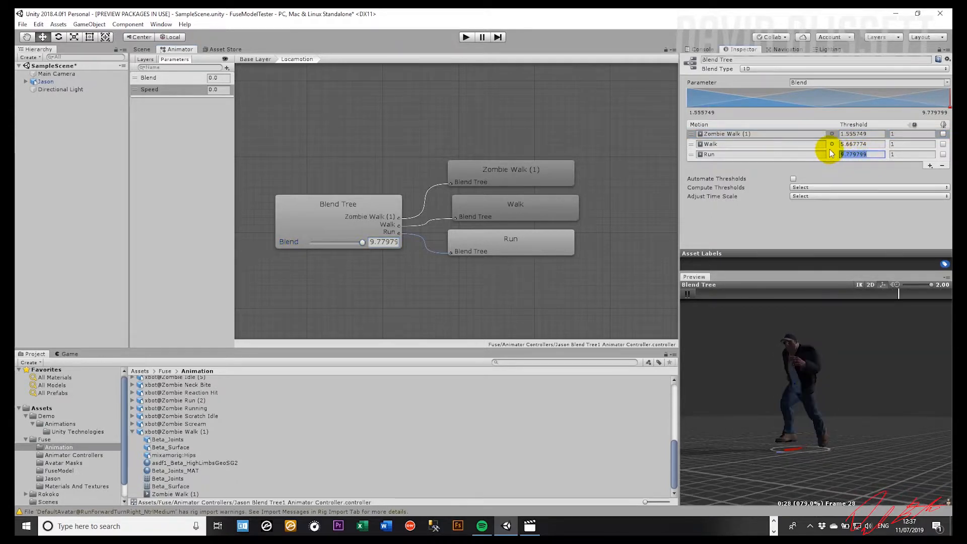
type("7")
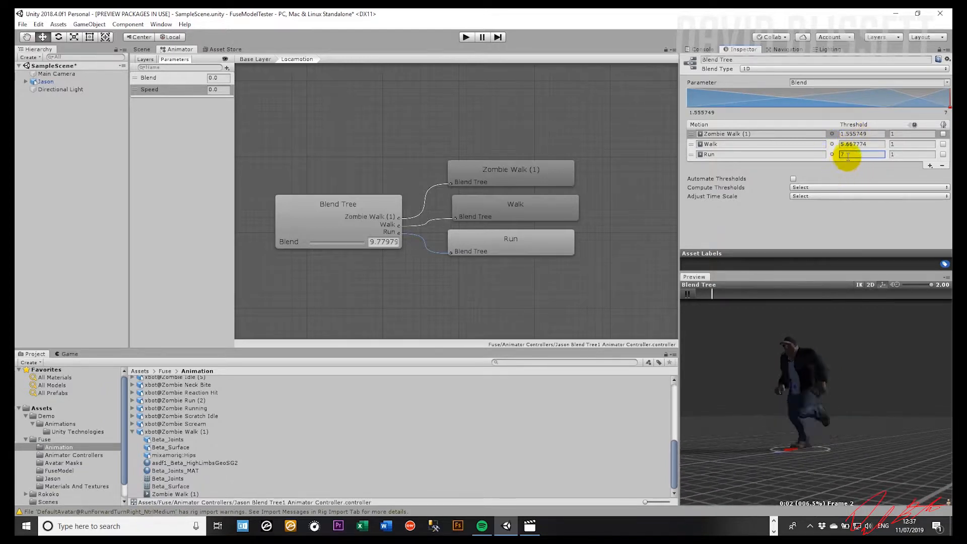
key("BackSpace")
type("6")
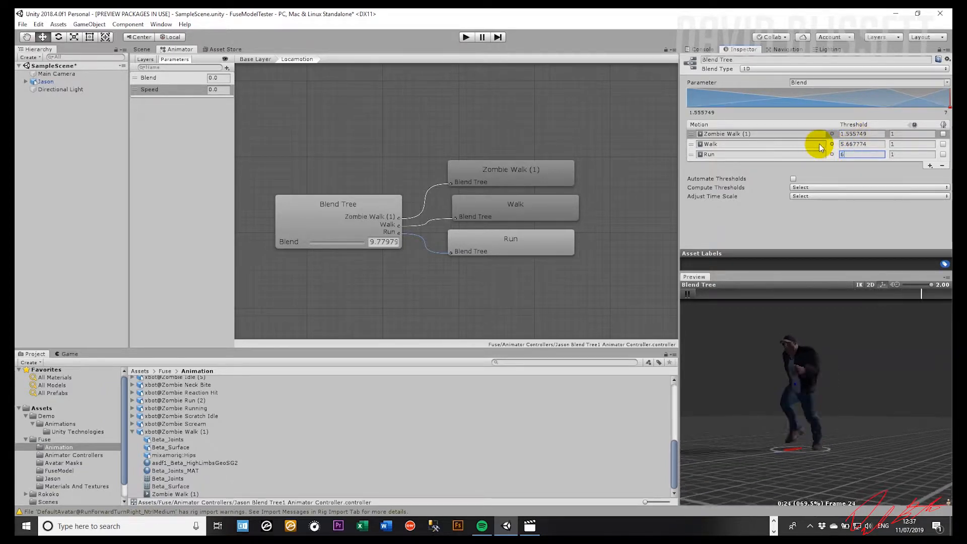
left_click(694, 294)
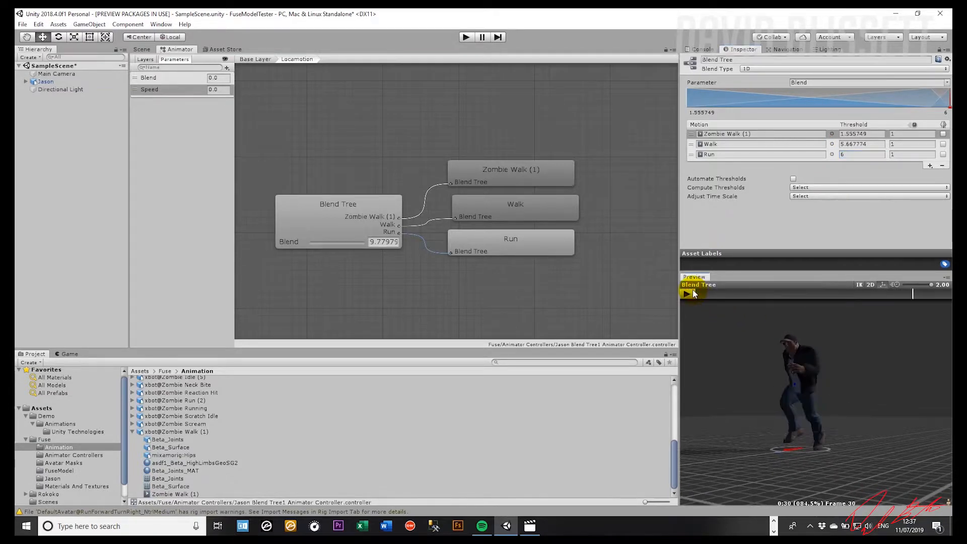
left_click(693, 294)
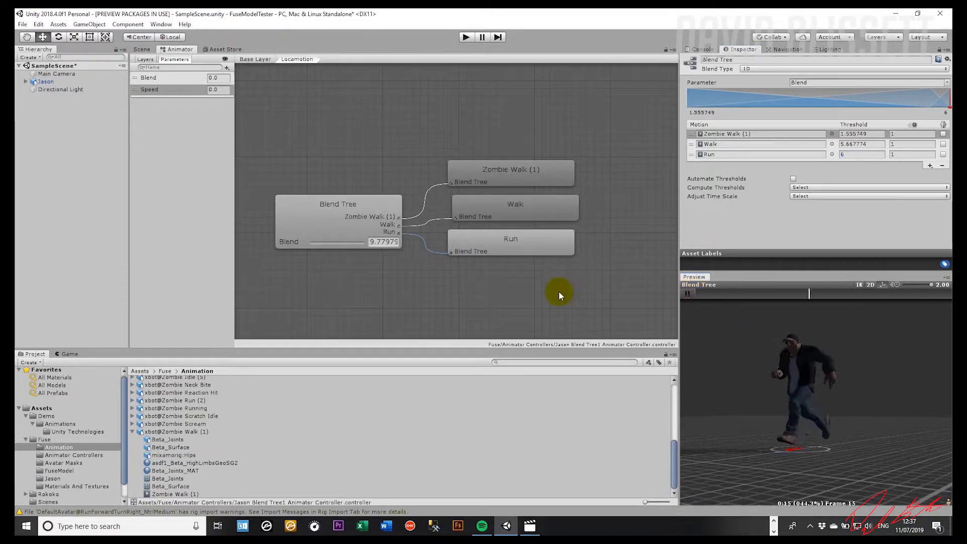
left_click(345, 243)
left_click_drag(347, 244, 370, 243)
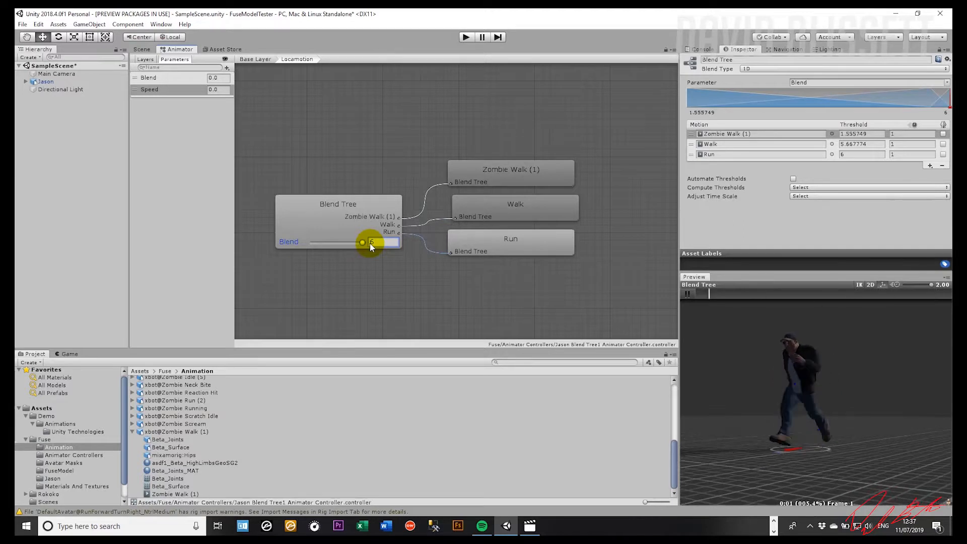
mouse_move(360, 245)
left_mouse_down()
mouse_move(348, 245)
mouse_move(364, 244)
left_mouse_up()
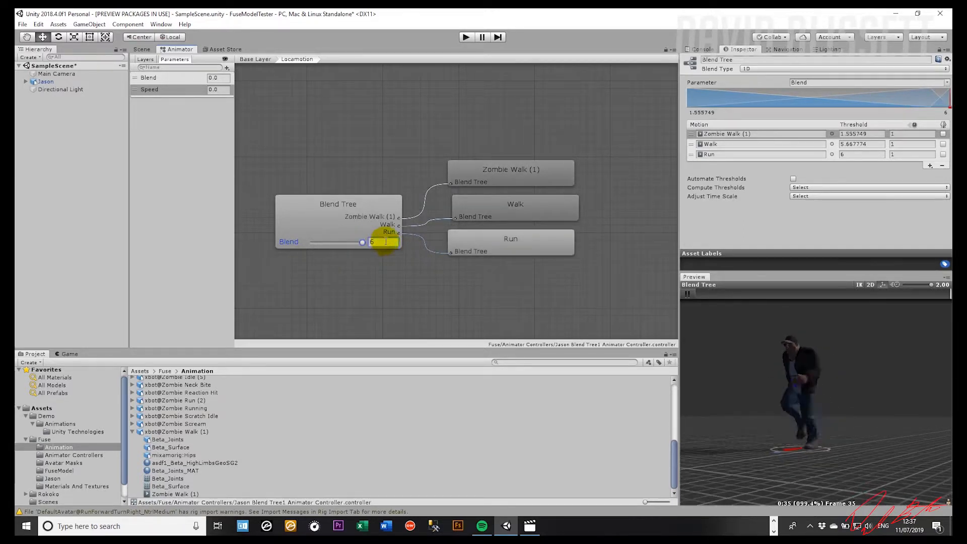
- Set the Run motion's threshold to 5.7 and preview the blend across the new range up to 5.7
left_click(852, 154)
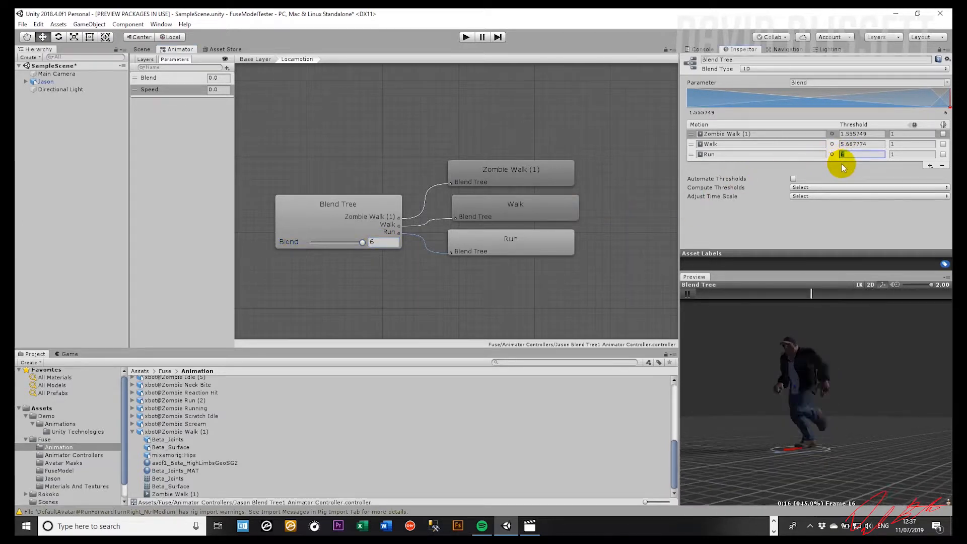
left_click(843, 155)
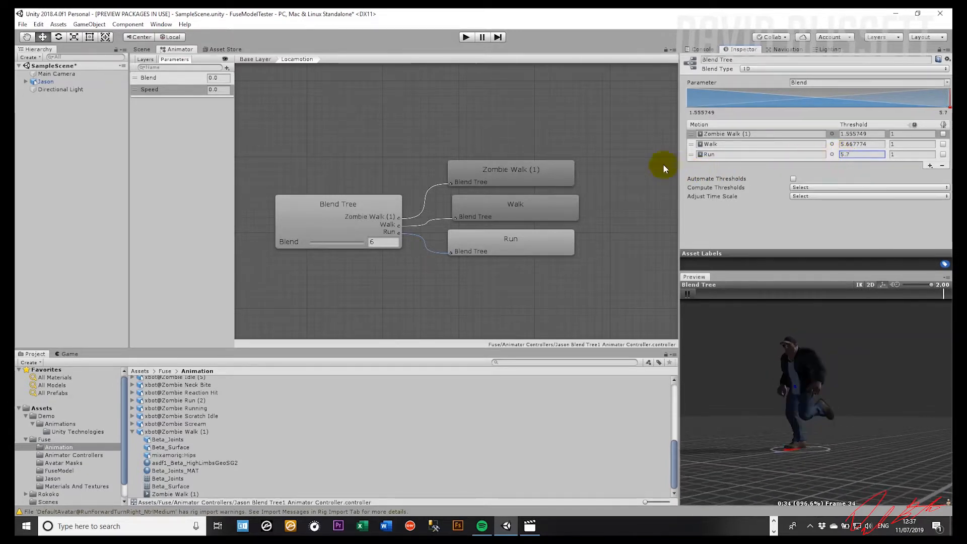
left_click_drag(319, 245, 367, 252)
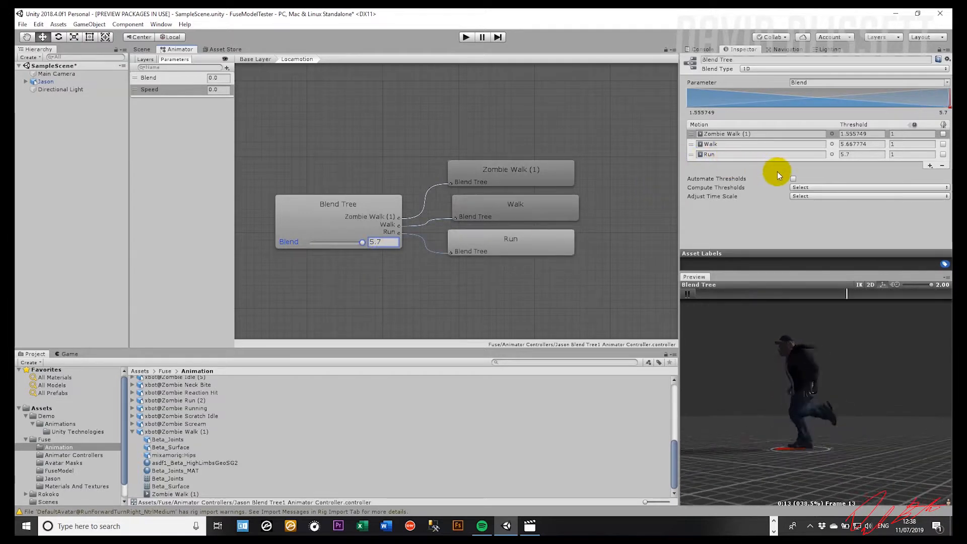
- Locate the Run clip in the project assets and recompute the three motion thresholds from Speed with Automate Thresholds disabled
left_click(766, 155)
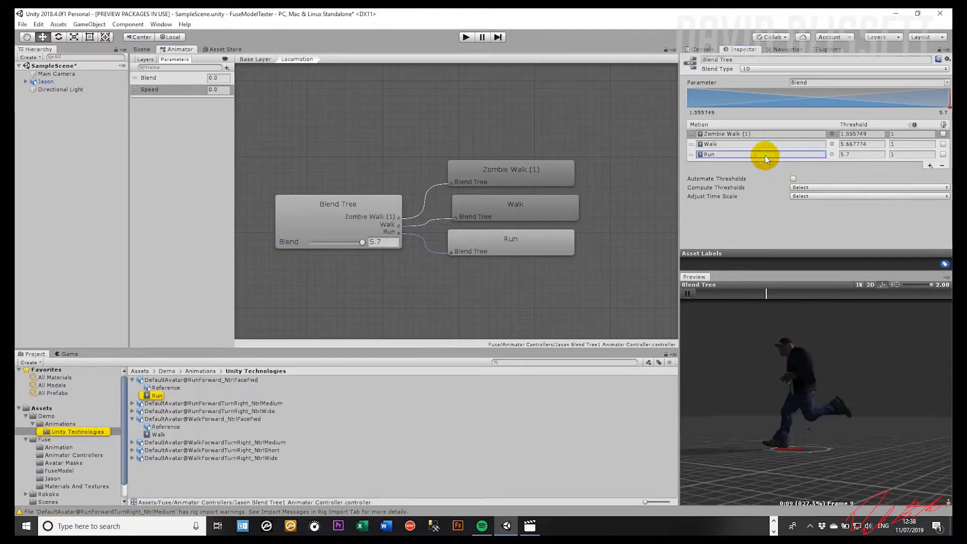
left_click(795, 180)
left_click(795, 179)
left_click(805, 188)
left_click(811, 199)
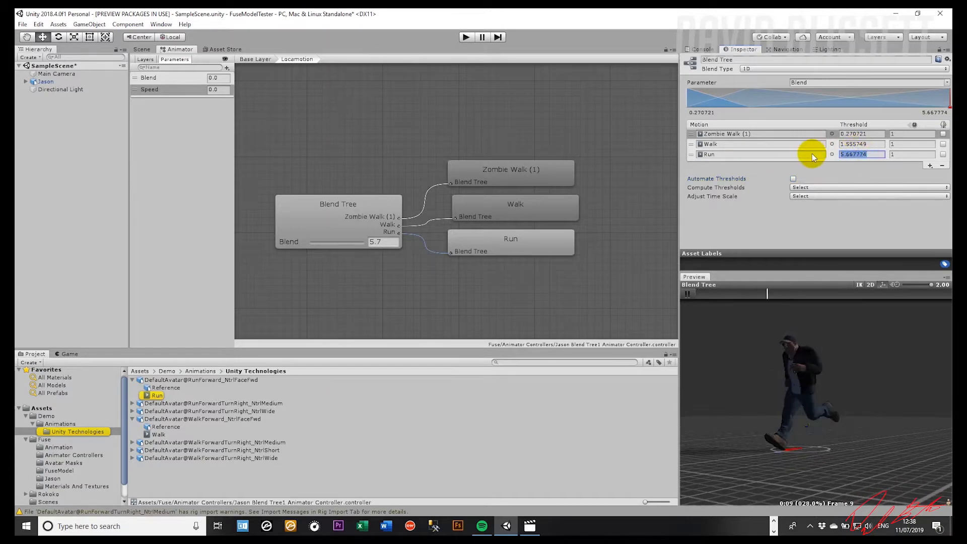
- Set the Run motion's threshold to 9 and the Blend value to 8.7, and turn Automate Thresholds back on
type("9")
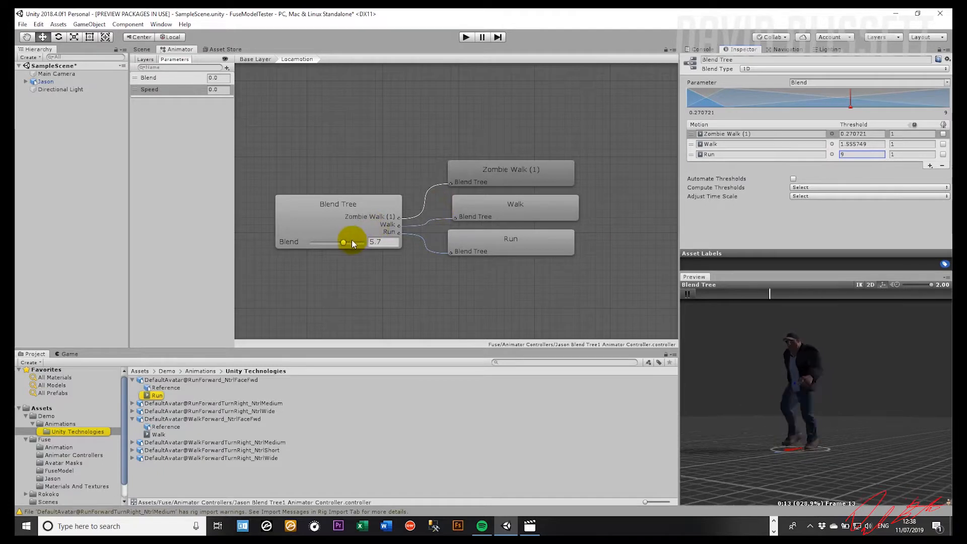
left_click_drag(352, 240, 359, 244)
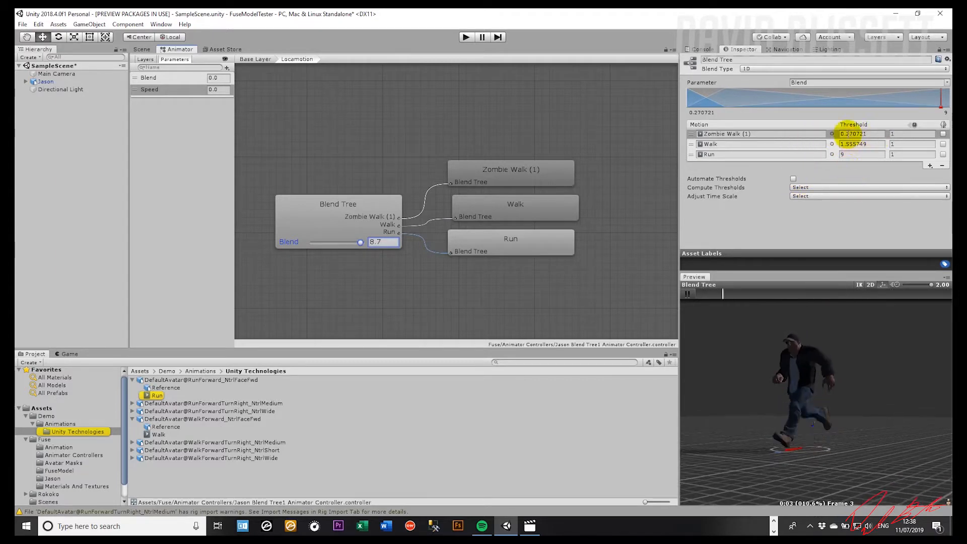
left_click(794, 179)
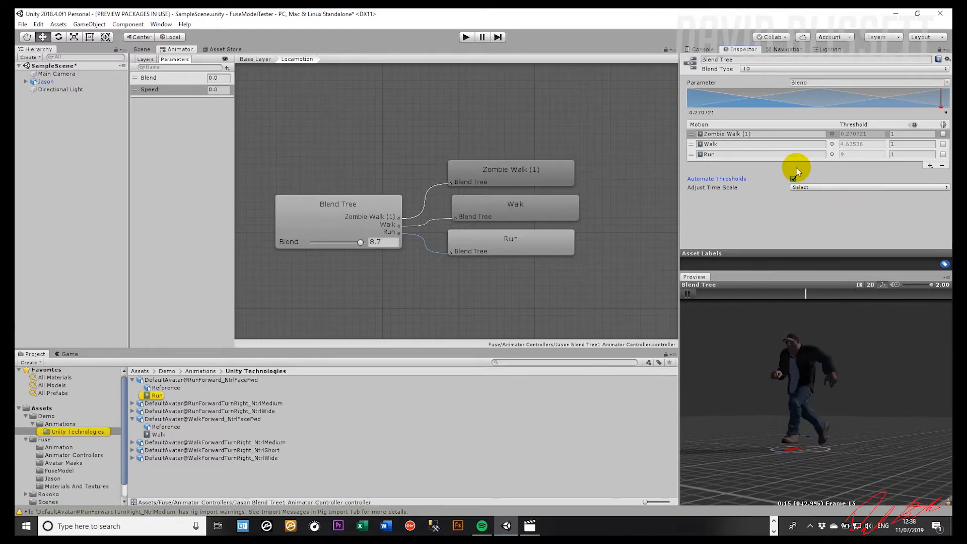
left_click_drag(795, 381, 871, 384)
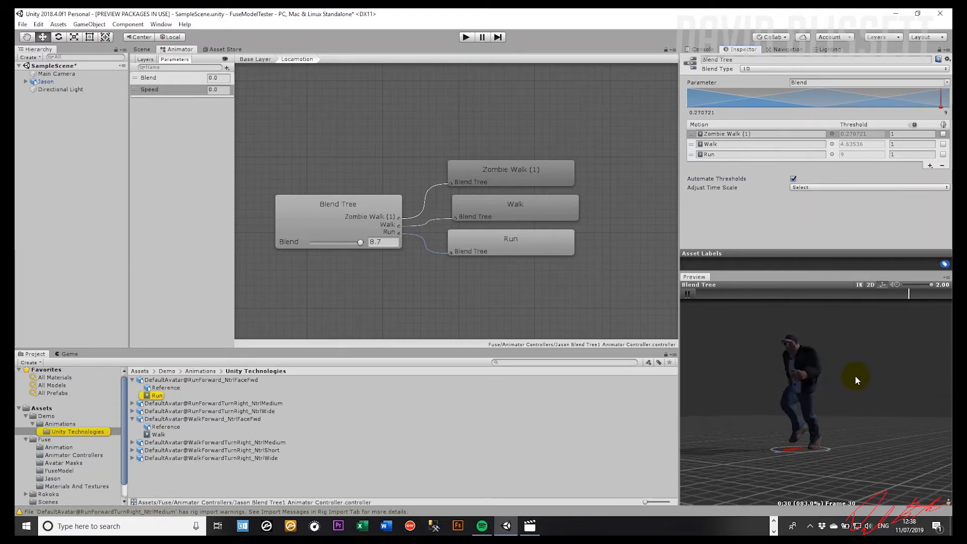